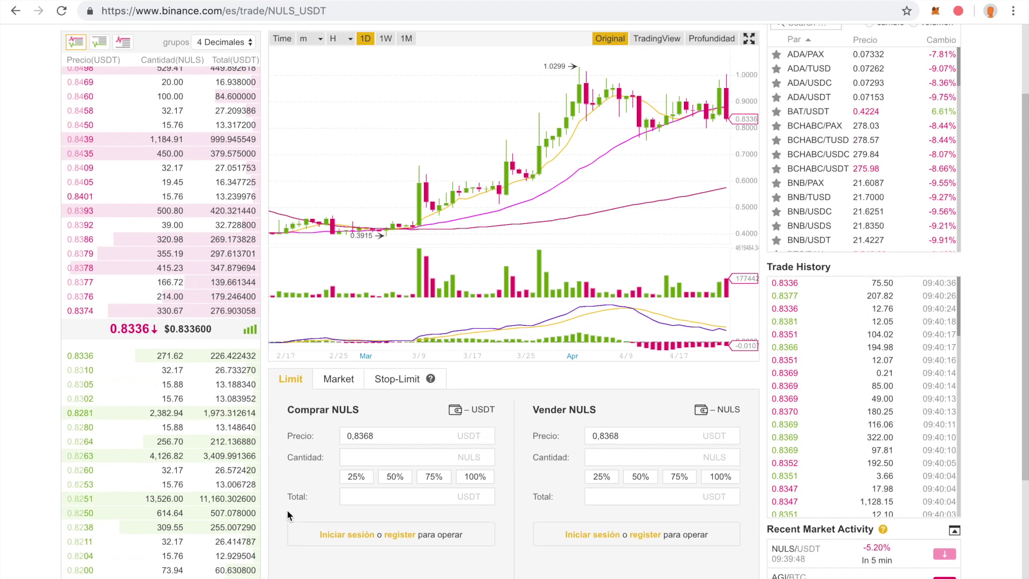
- Enter 2005 NULS as the Binance limit buy amount, correcting it from 2000
left_click(377, 460)
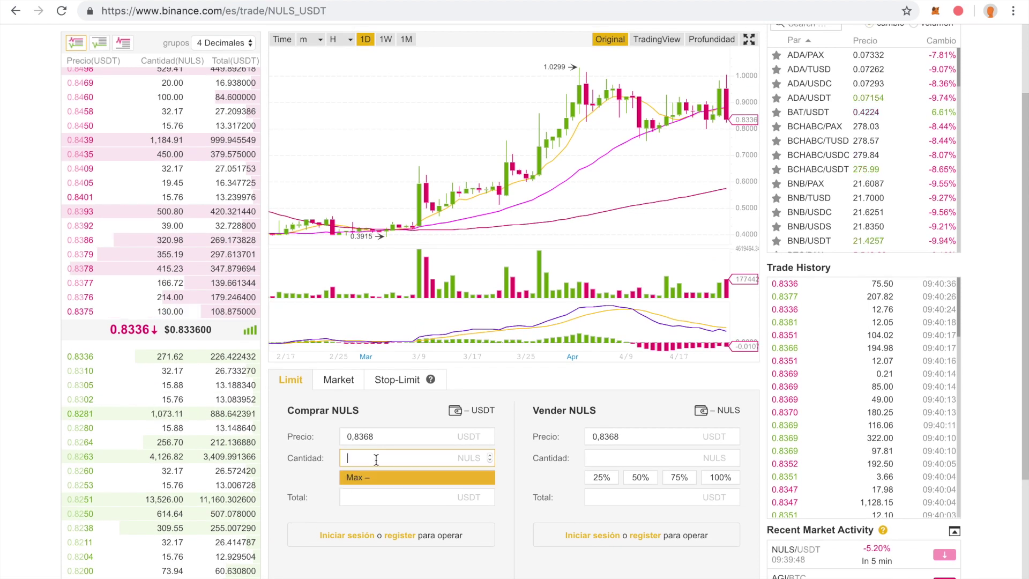
type("2000")
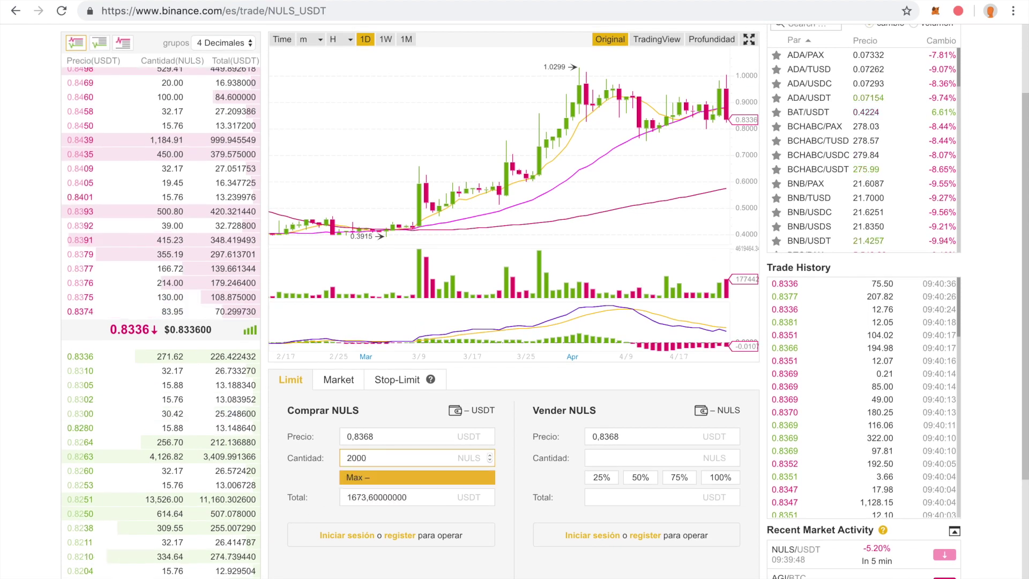
left_click(309, 474)
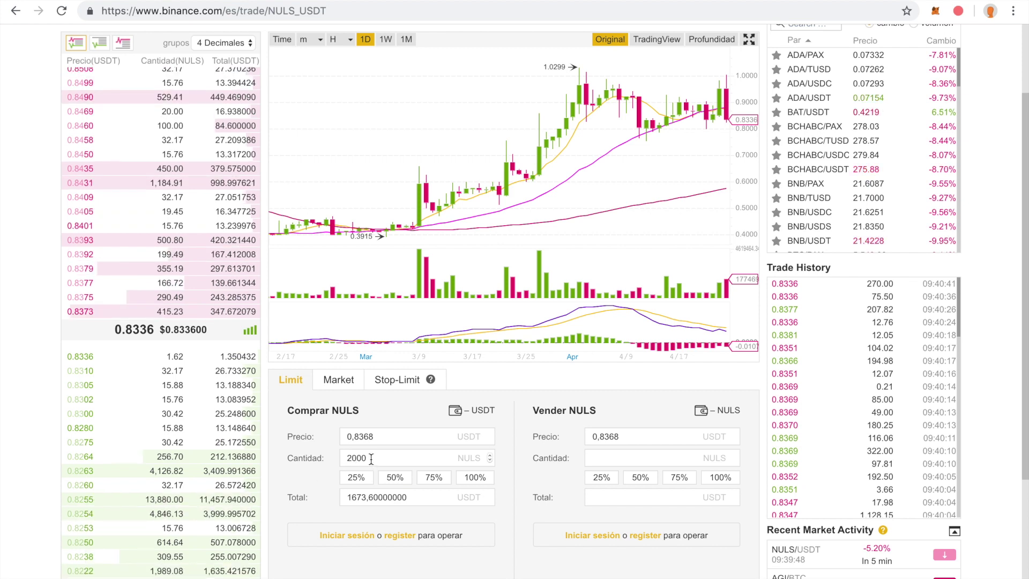
left_click(371, 459)
key("BackSpace")
type("5")
left_click(311, 468)
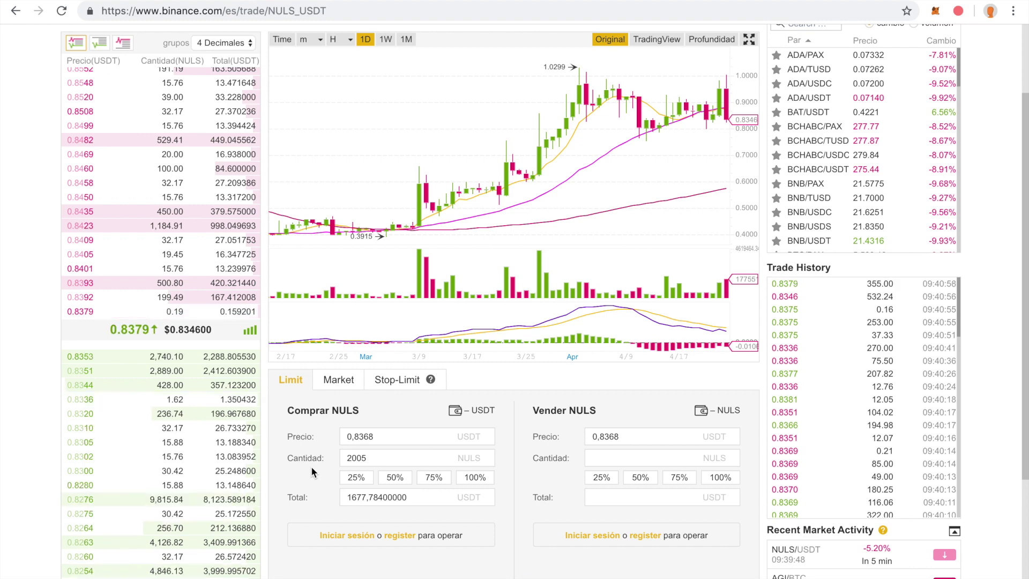
scroll(312, 470, "up", 2)
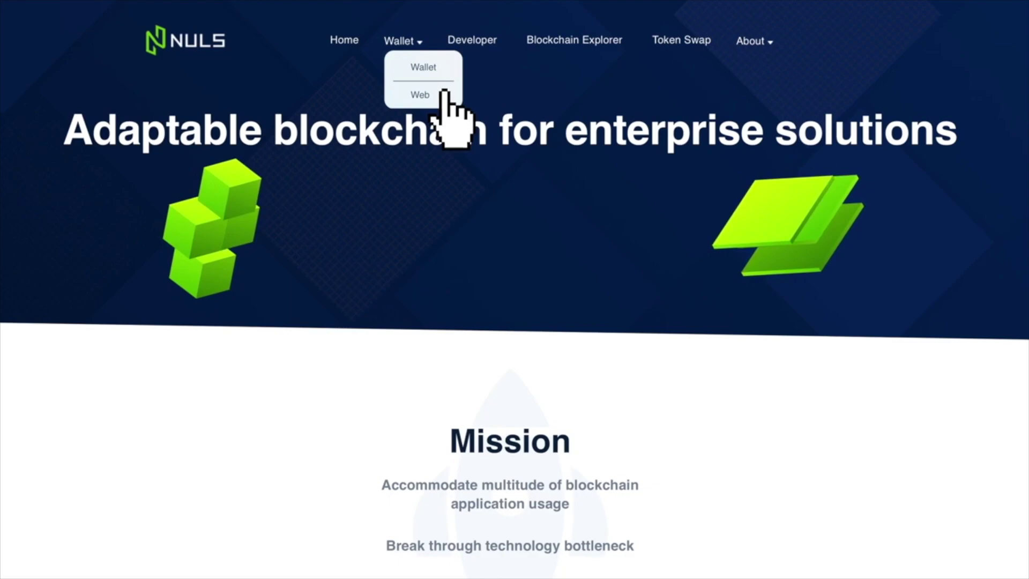
- Start a new account in the NULS web wallet and enter its password twice
left_click(448, 102)
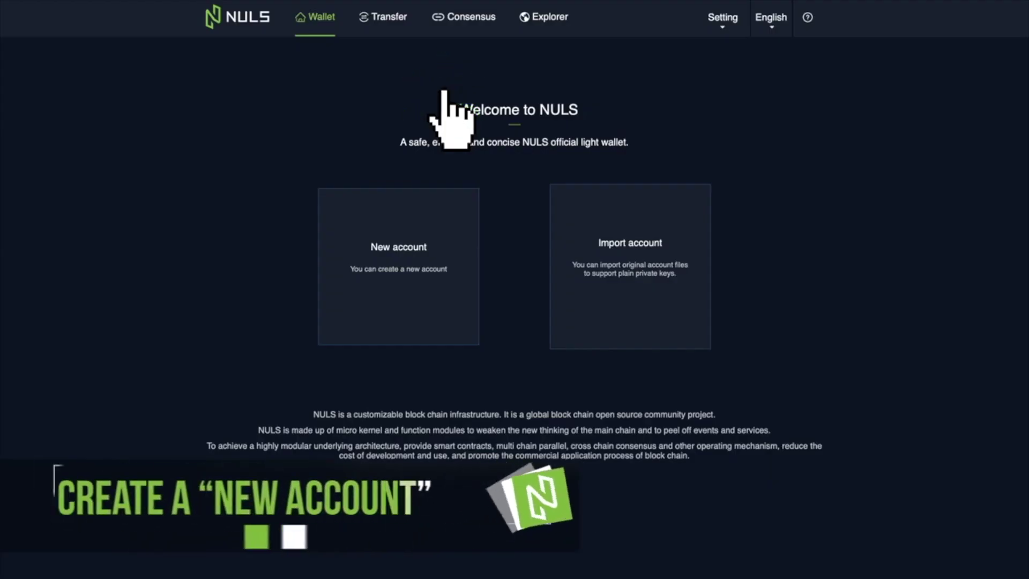
left_click(399, 286)
type("************")
key("Tab")
type("************")
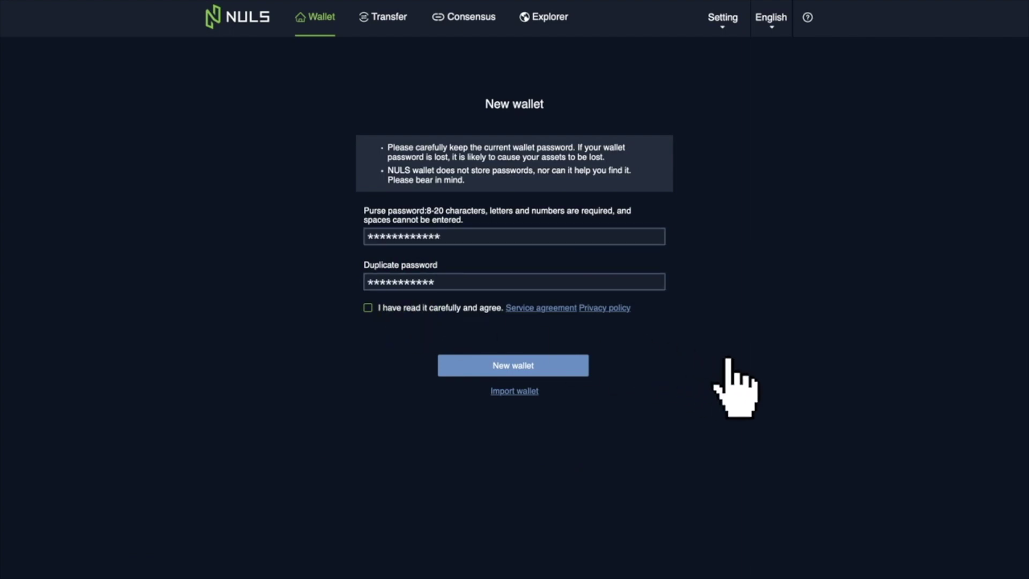
- Accept the service agreement, create the wallet and download its keystore backup
left_click(368, 307)
left_click(552, 365)
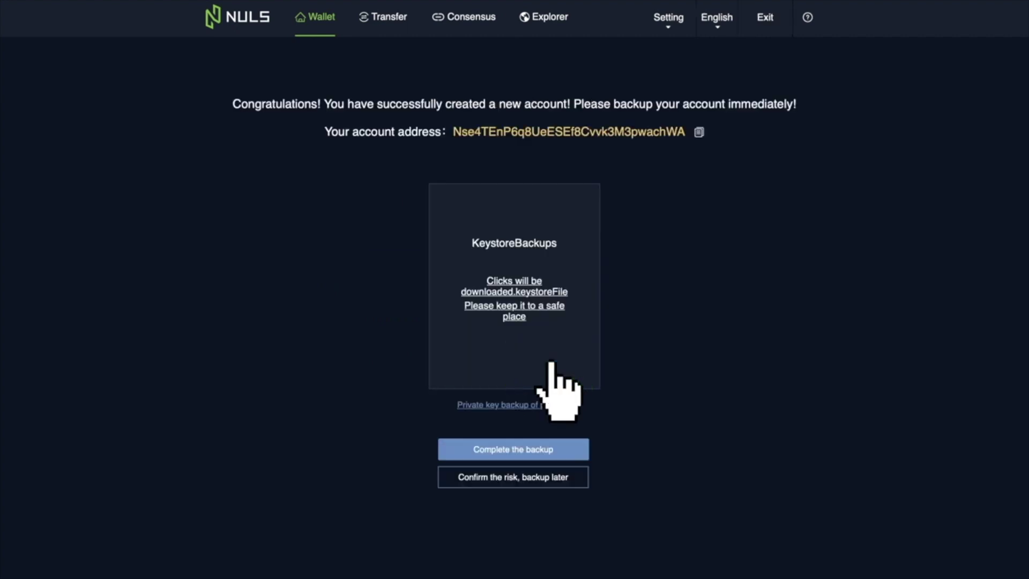
left_click(513, 292)
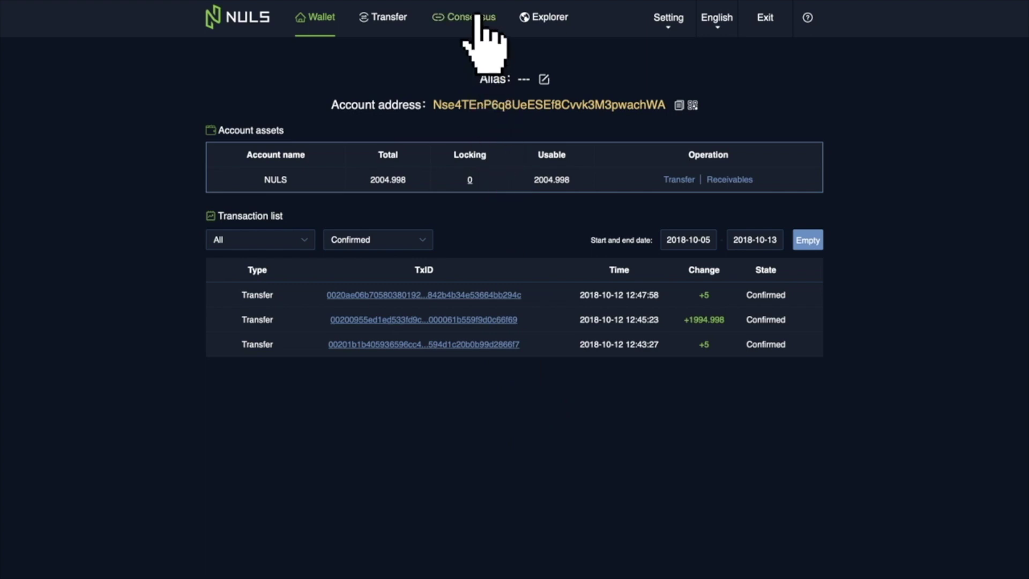
- Stake 2000 NULS on the NULSXDEMO consensus node and confirm
left_click(477, 17)
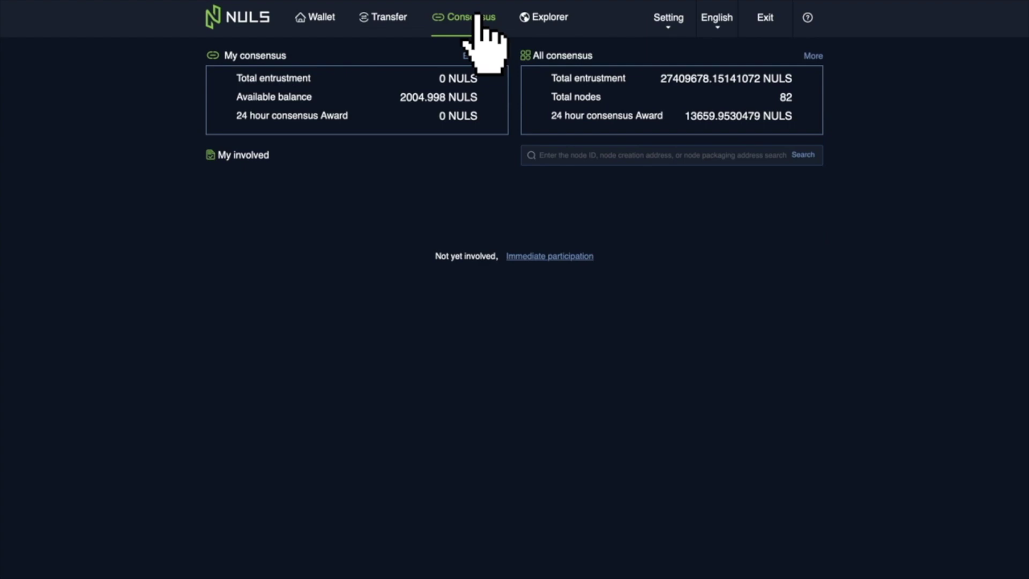
left_click(568, 256)
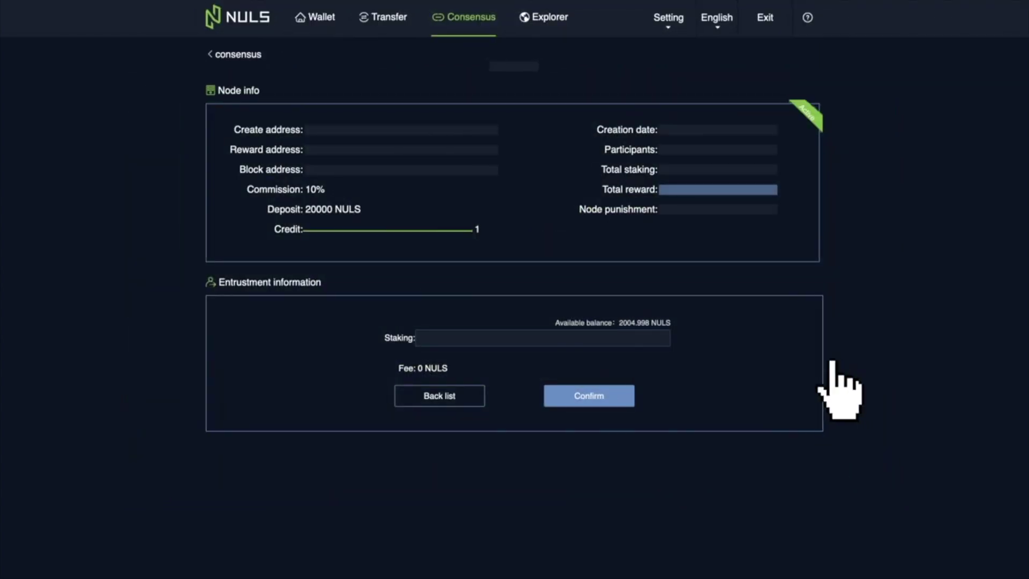
left_click(507, 337)
type("2000")
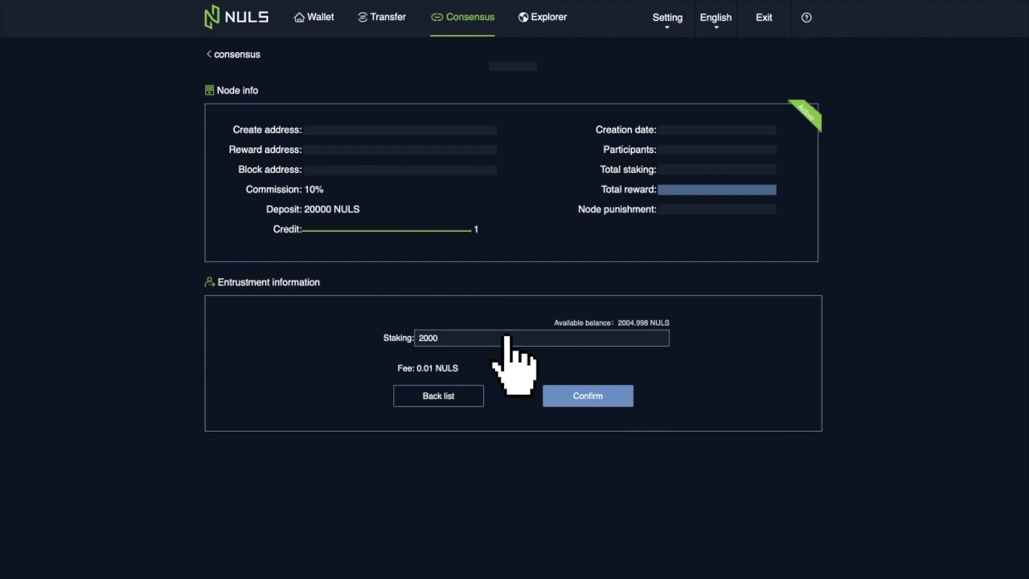
left_click(610, 395)
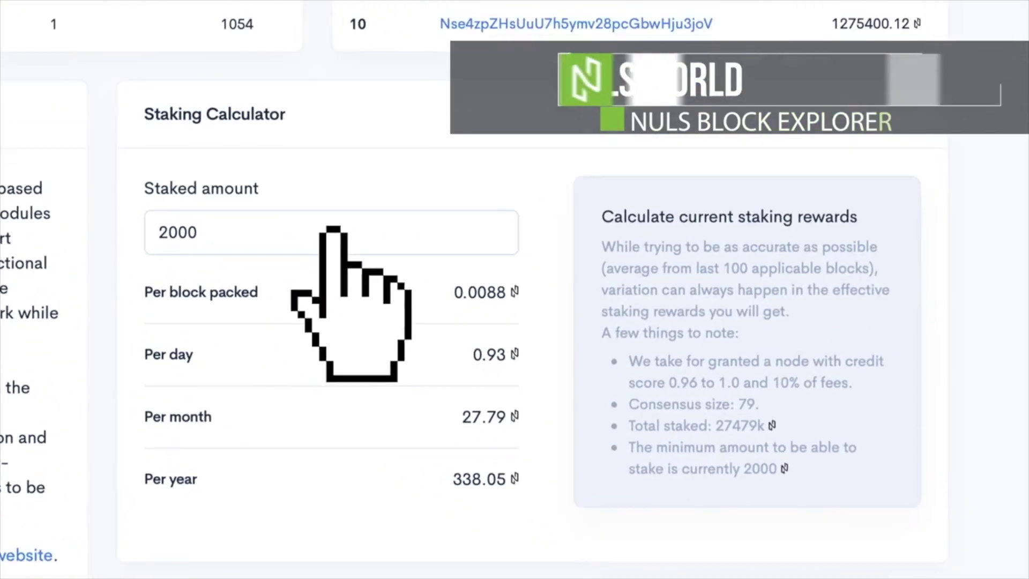
- Try staked amounts of 3000, 4000 and 8000 NULS in the staking calculator
left_click(461, 514)
type("3000")
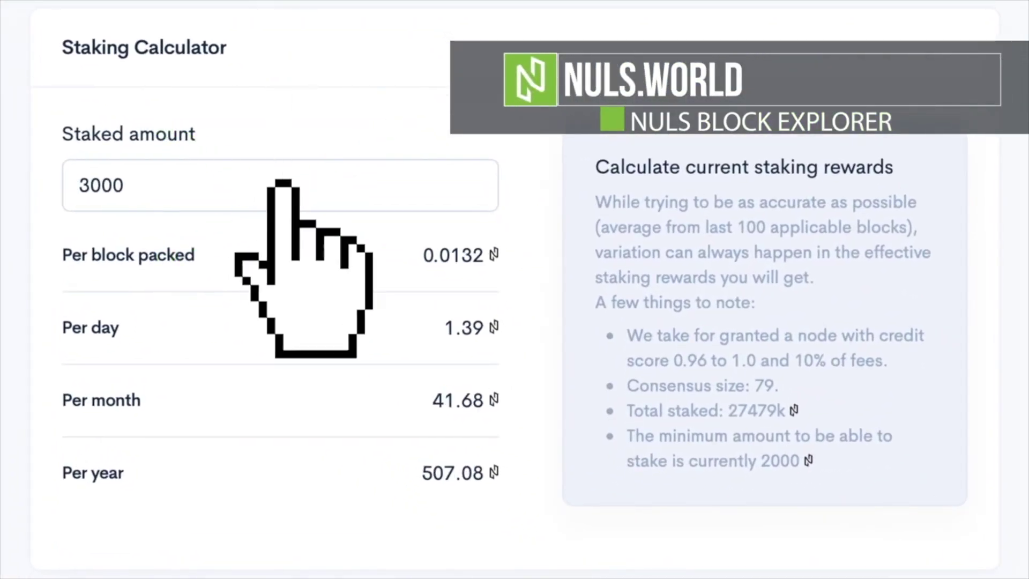
key("ctrl+a")
type("4000")
left_click(282, 180)
key("ctrl+a")
type("8000")
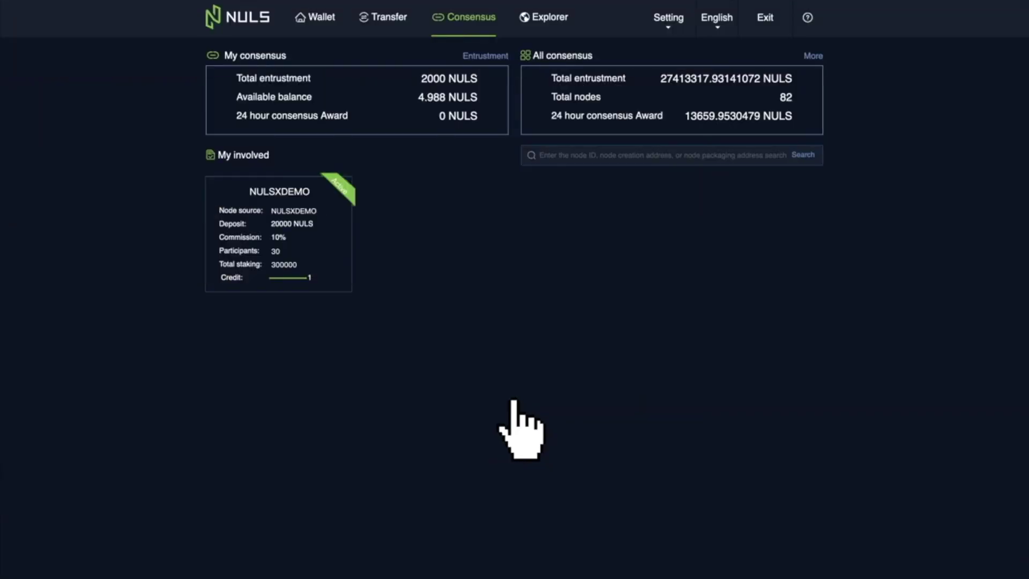
- Unstake the 2000 NULS record from the NULSXDEMO node
left_click(275, 233)
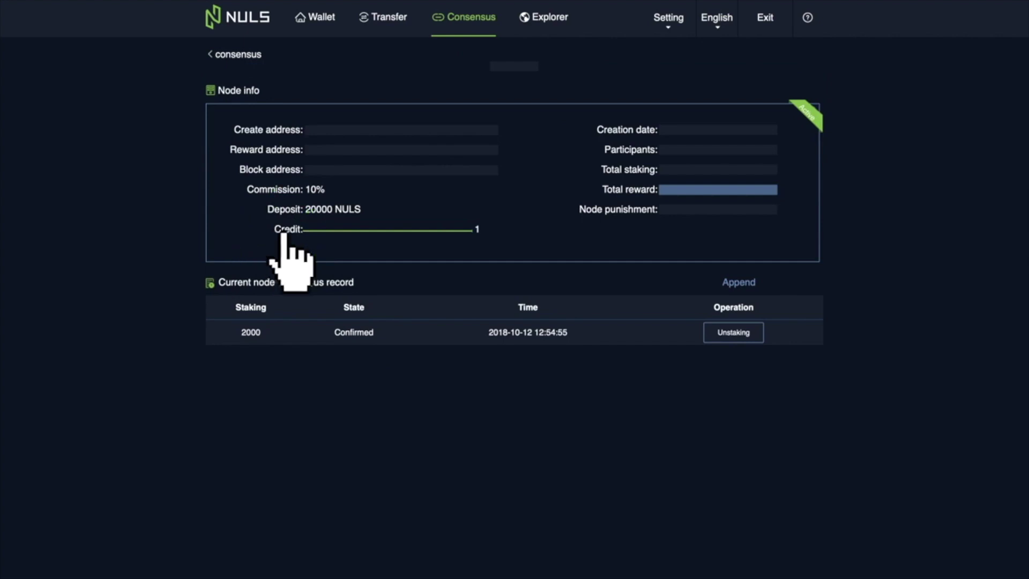
left_click(755, 335)
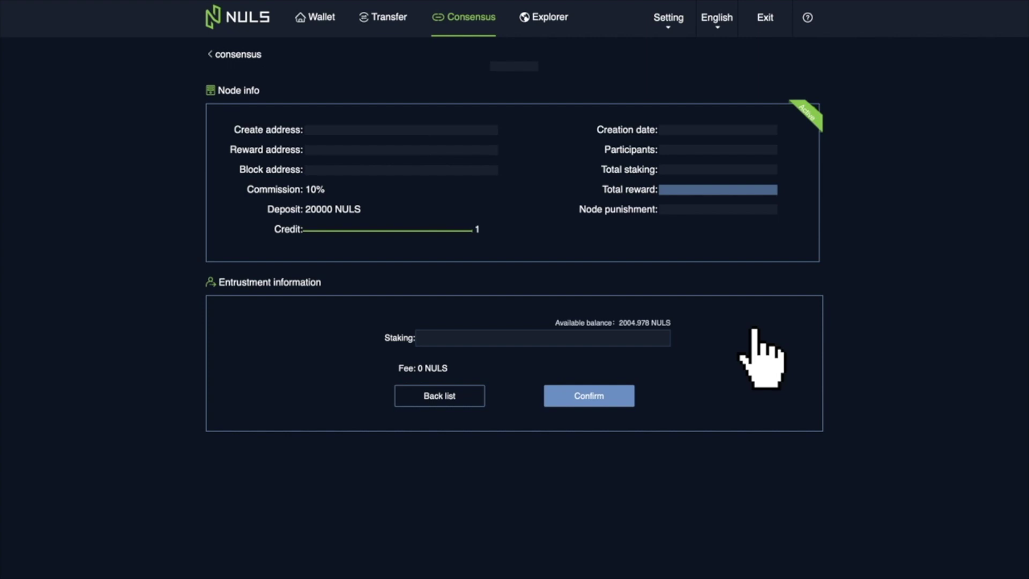
- Paste the recipient address, enter 2004.973 NULS as the amount and send the transfer
left_click(387, 16)
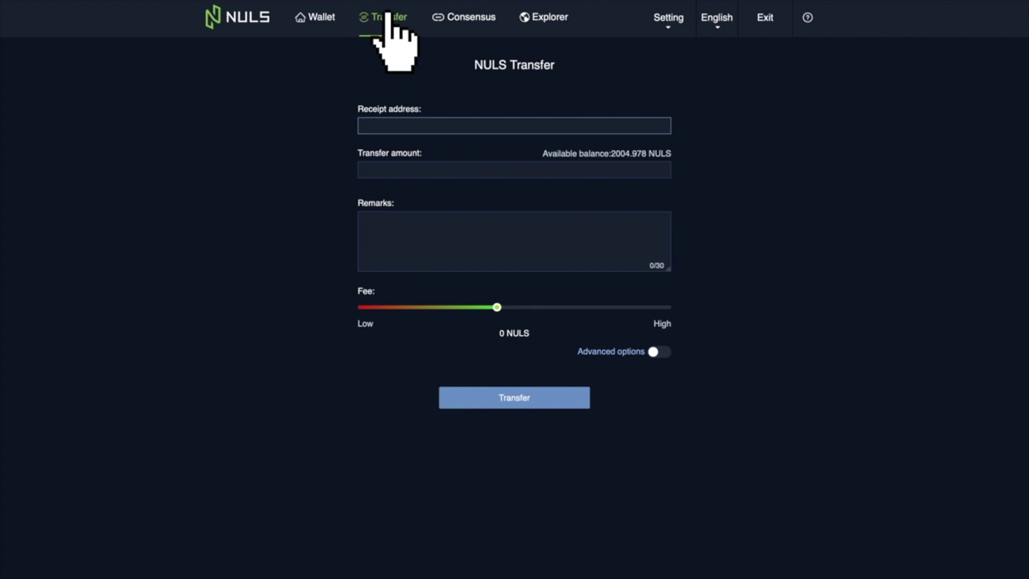
left_click(462, 125)
type("Nse1KeoJdLAGksamj325891jm1eYv4G")
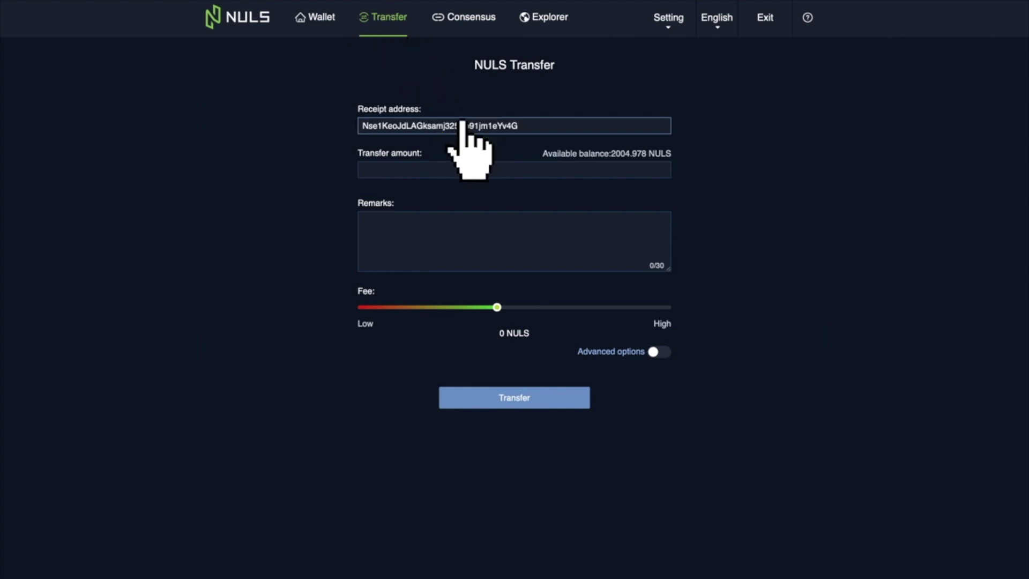
left_click(452, 170)
type("2004.973")
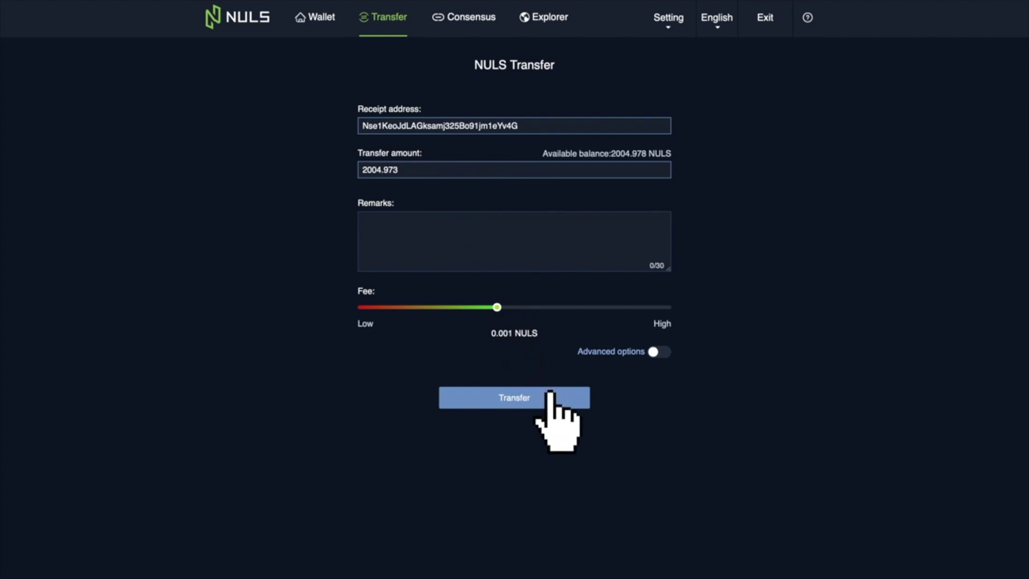
left_click(550, 396)
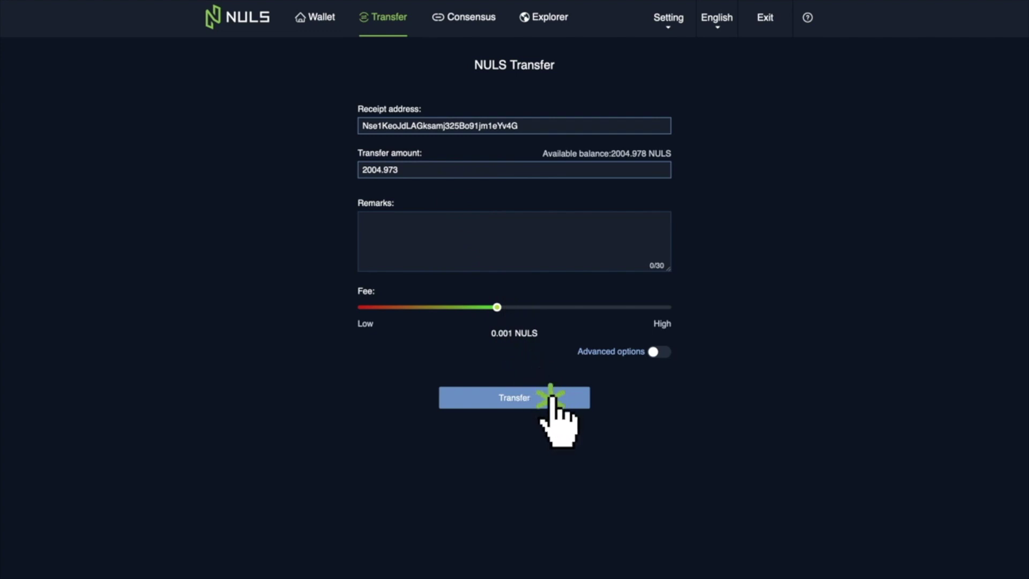